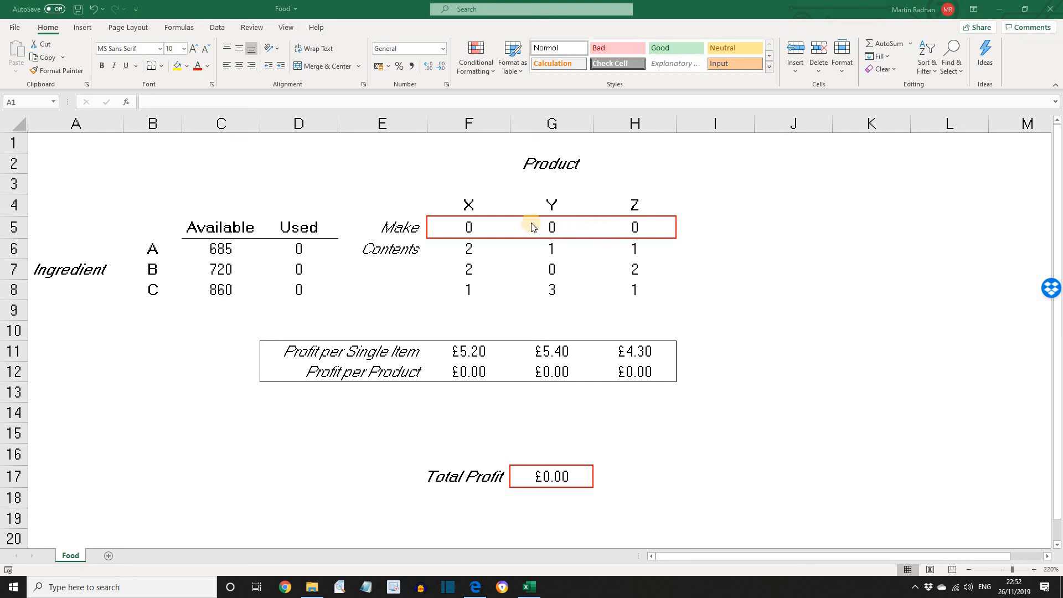
Step: Open the Scenario Manager for the Make quantities of products X, Y and Z in cells F5:H5
left_click_drag(463, 227, 610, 228)
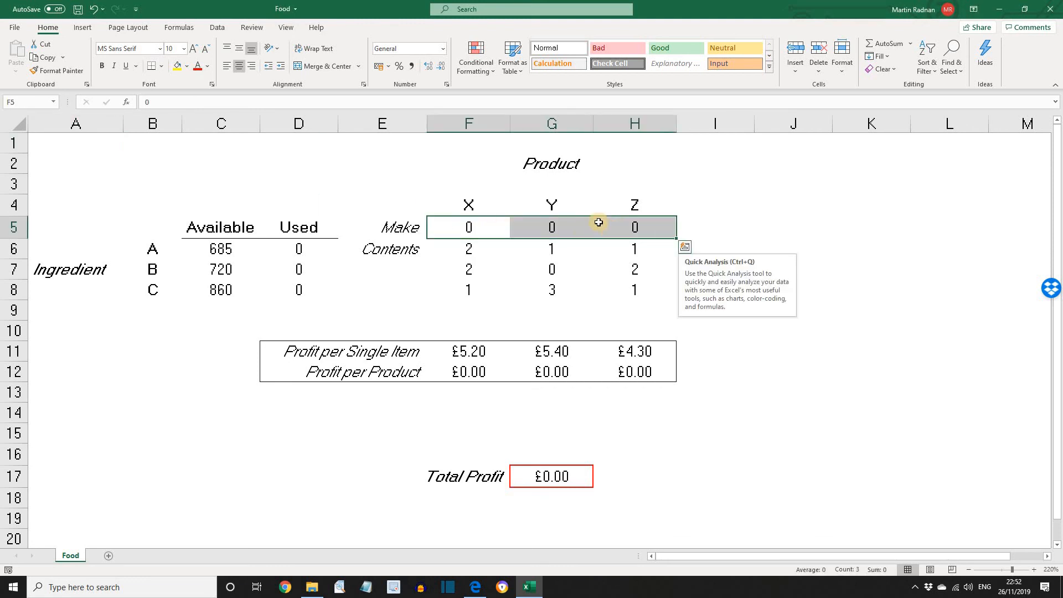
left_click(218, 30)
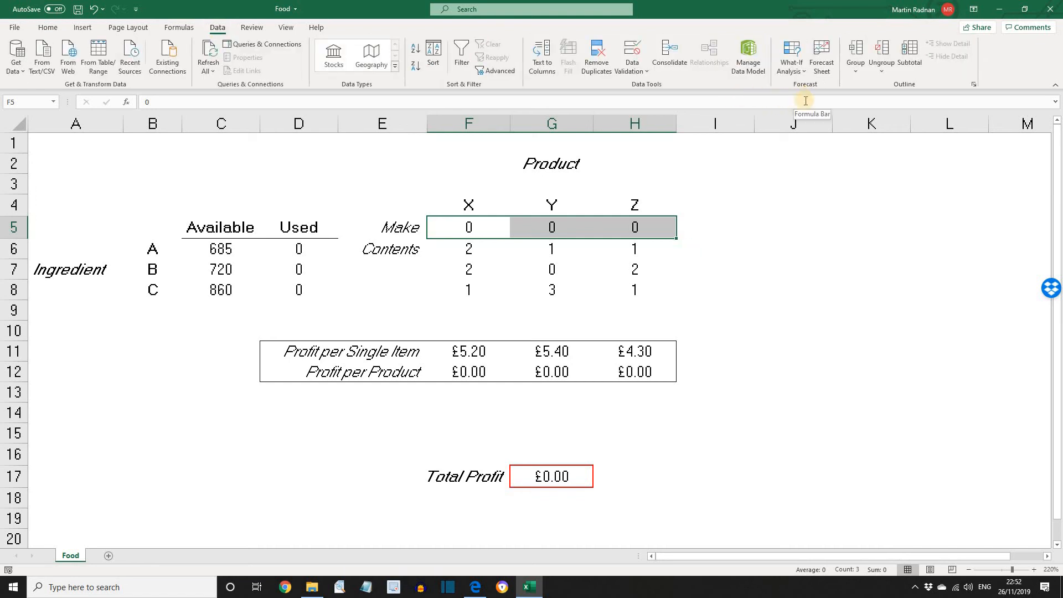
left_click(789, 69)
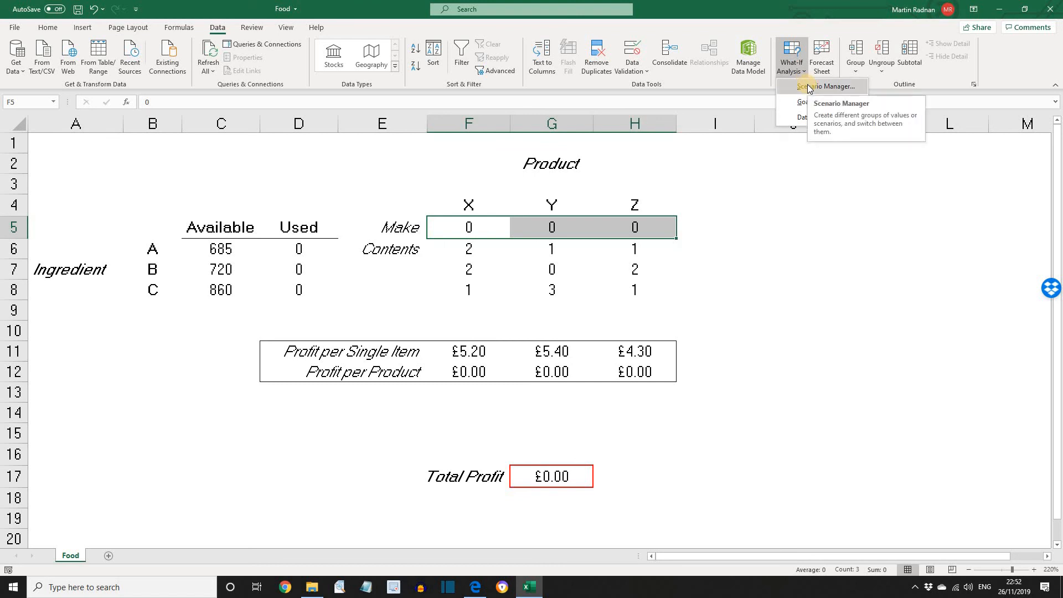
left_click(809, 87)
left_click_drag(755, 165, 802, 164)
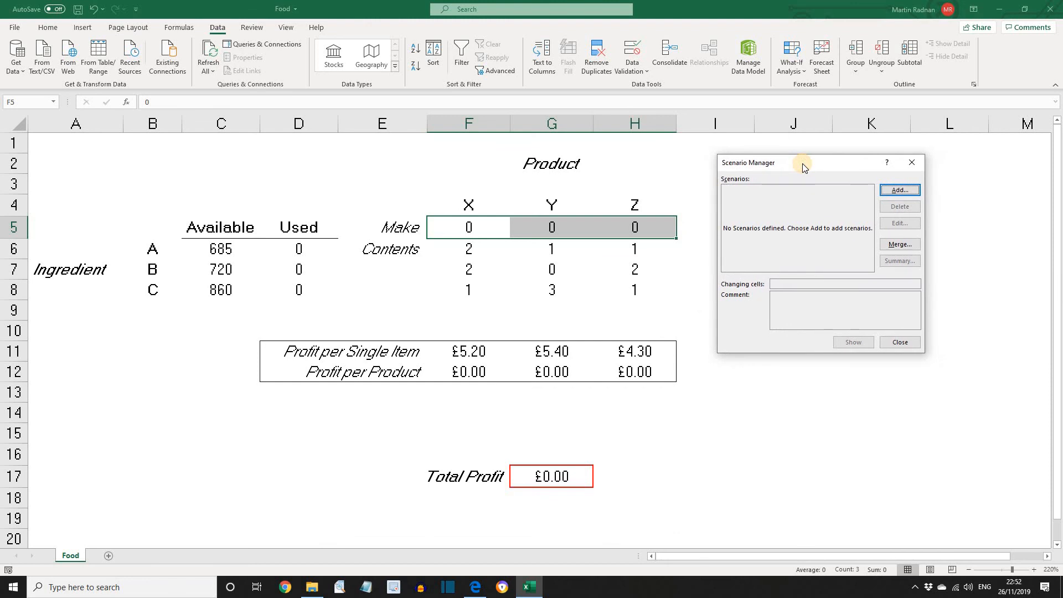
Step: Add a scenario named Worst with F5:H5 as changing cells, keeping all three values at 0
left_click(892, 194)
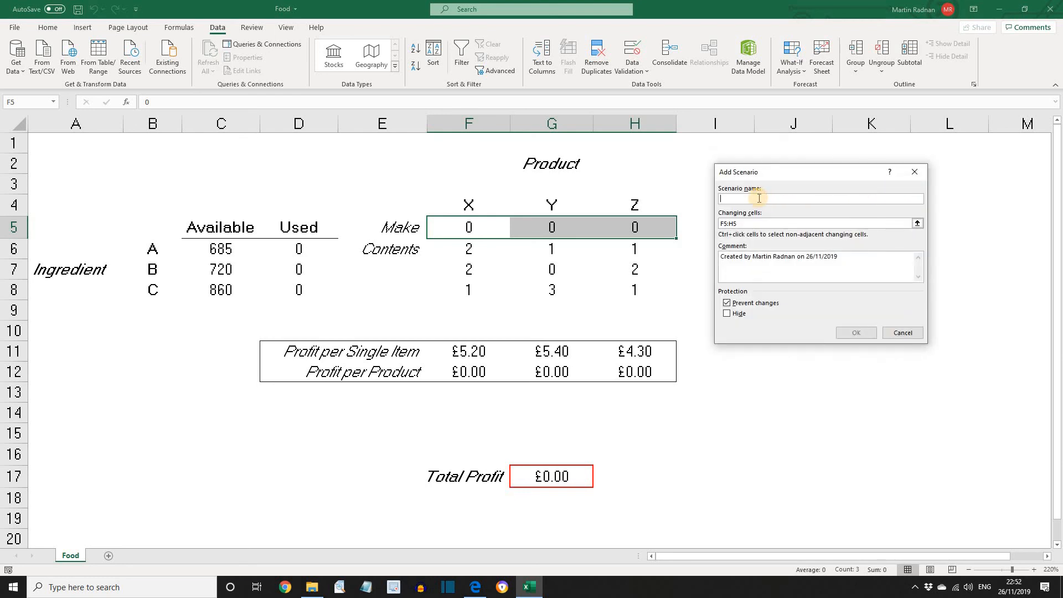
type("Worst")
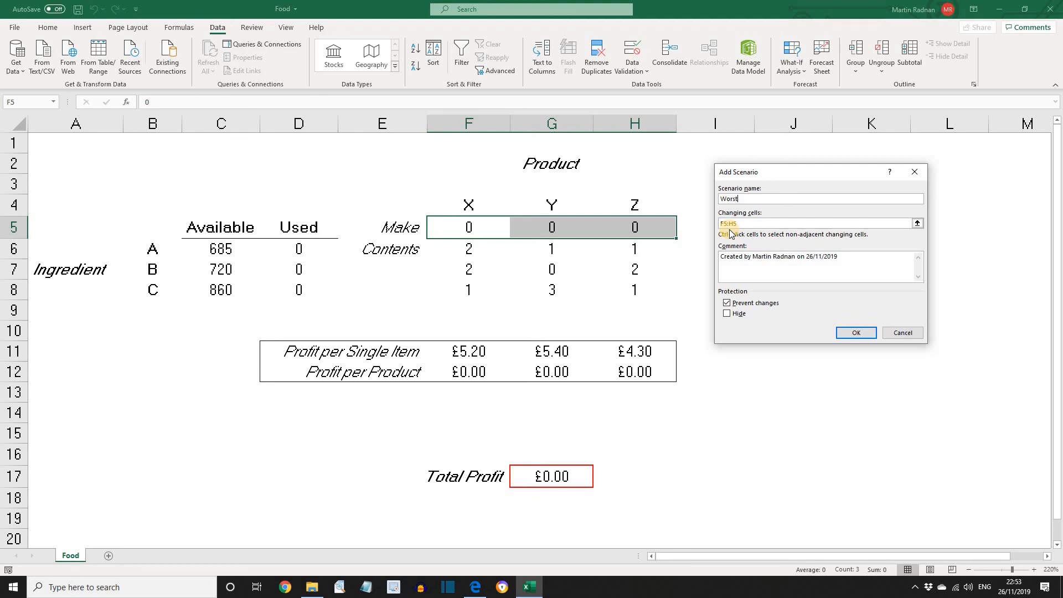
left_click(857, 333)
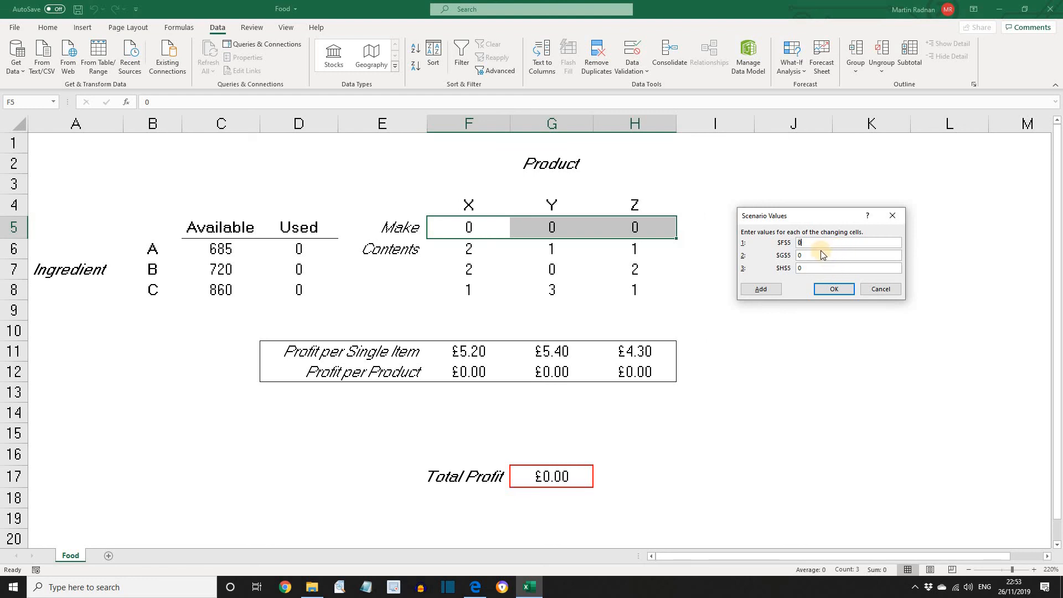
left_click(834, 291)
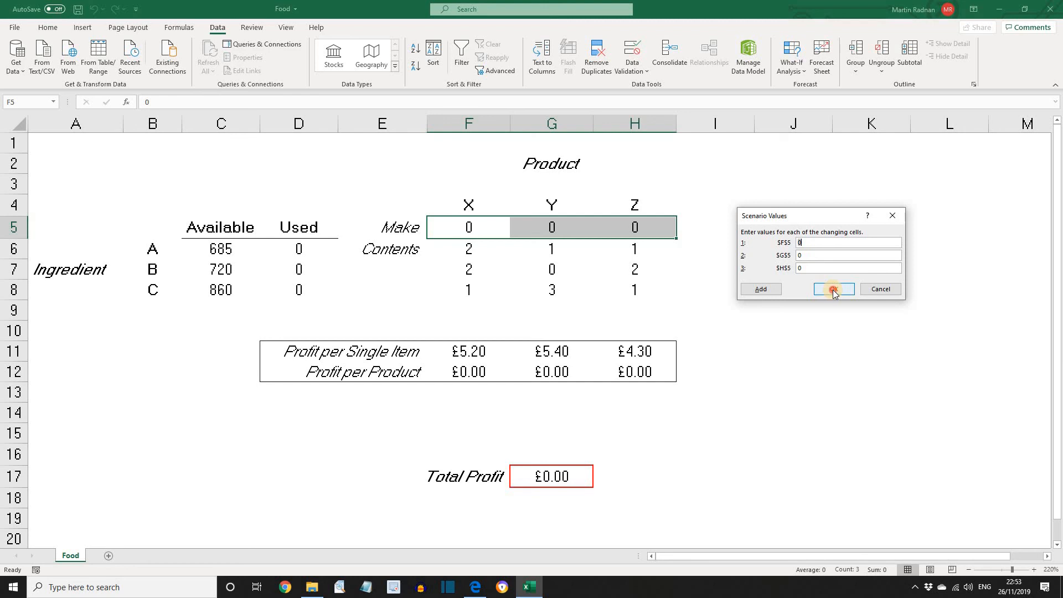
left_click(834, 291)
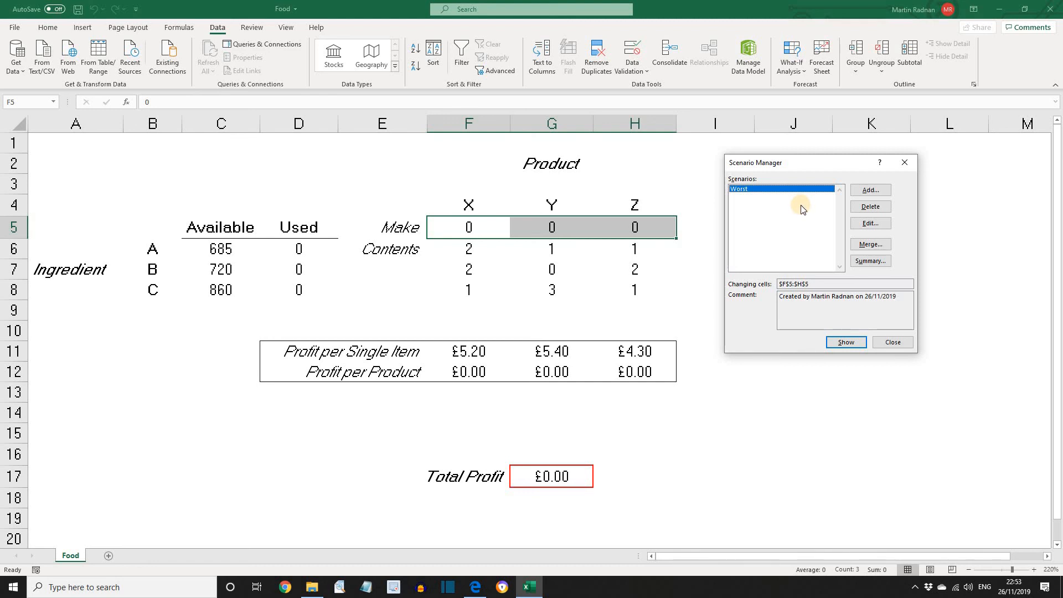
Step: Add a scenario named Guess with the values 100 for F5, 120 for G5 and 110 for H5
left_click(872, 193)
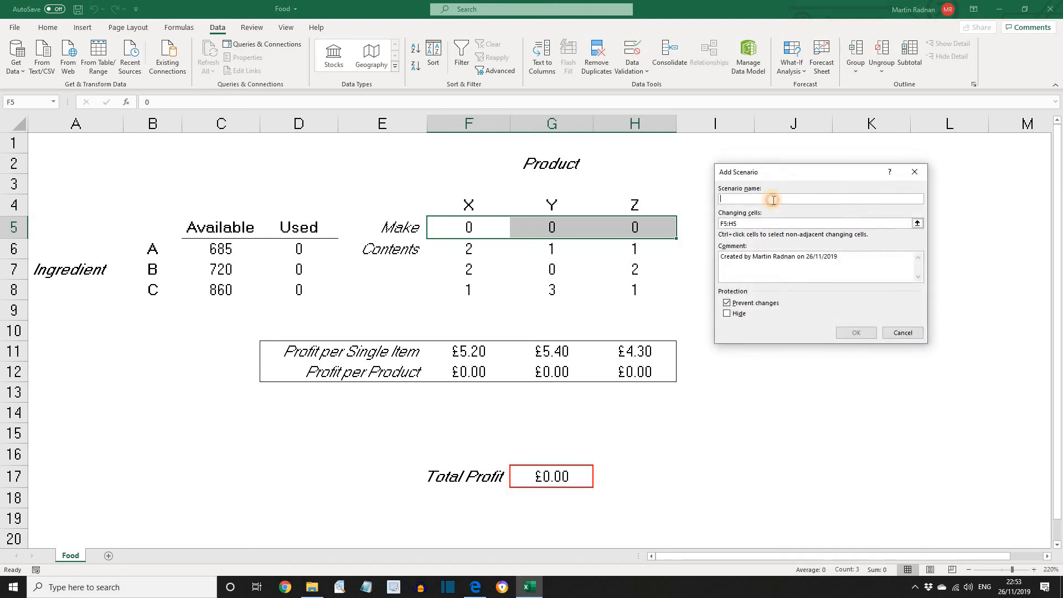
type("Guess")
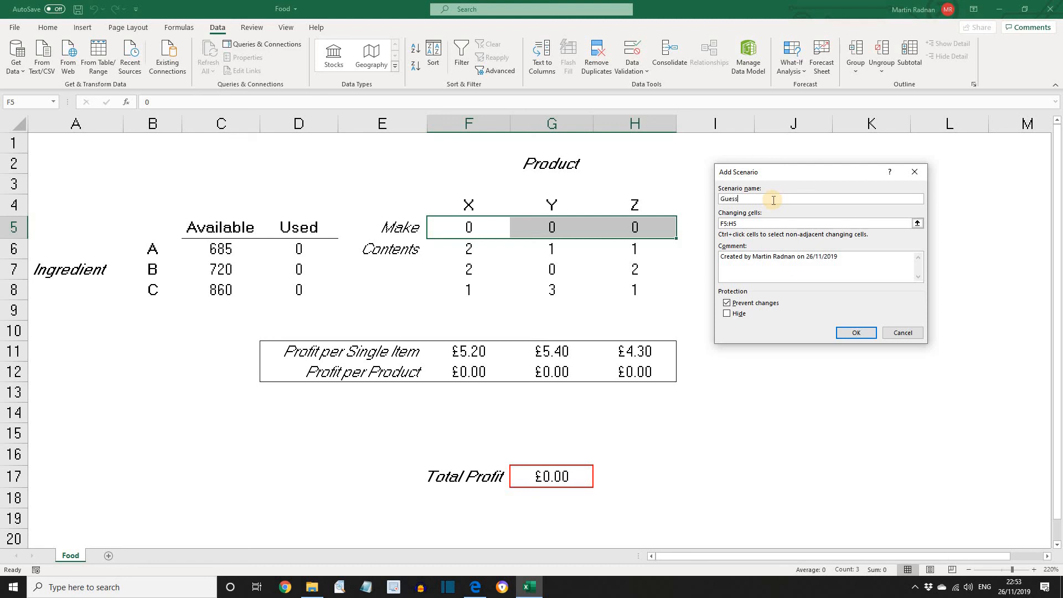
left_click(851, 334)
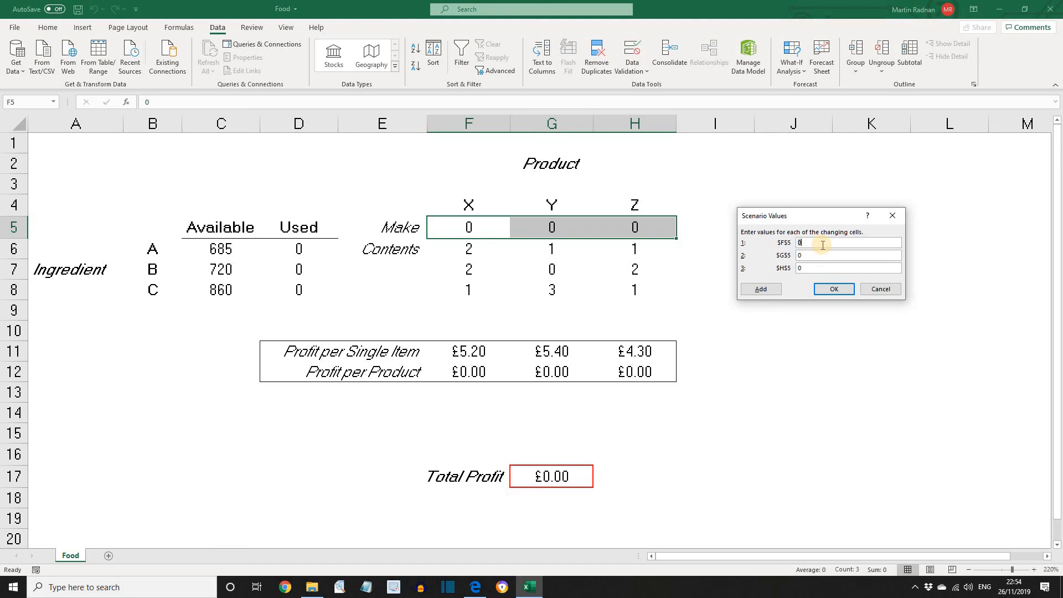
type("100")
key("Tab")
type("120")
key("Tab")
type("110")
left_click(837, 290)
Step: Show the Worst scenario and the Guess scenario in turn on the worksheet
left_click(843, 344)
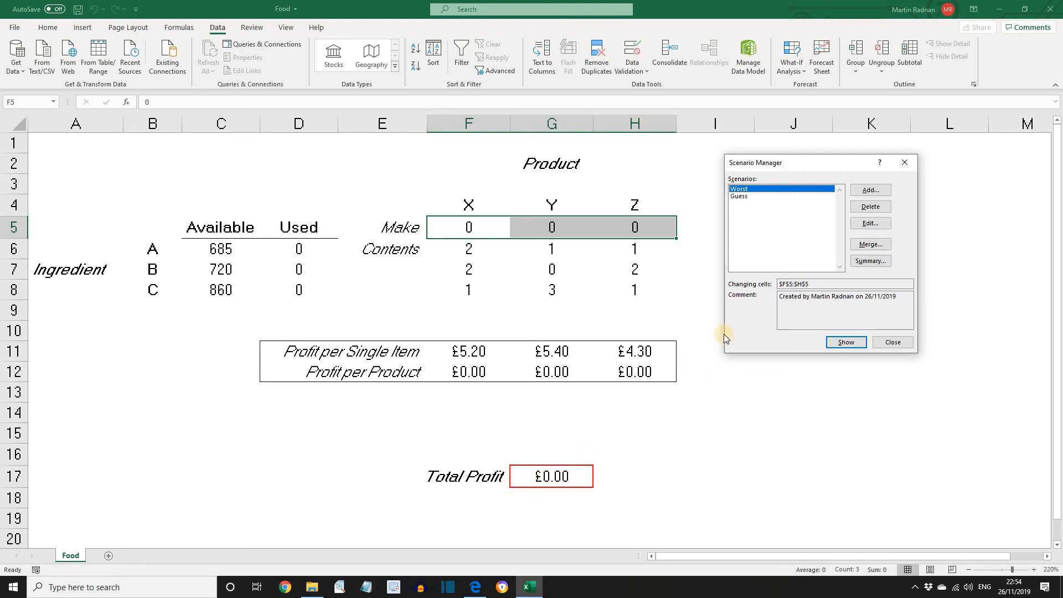
left_click(745, 197)
left_click(843, 345)
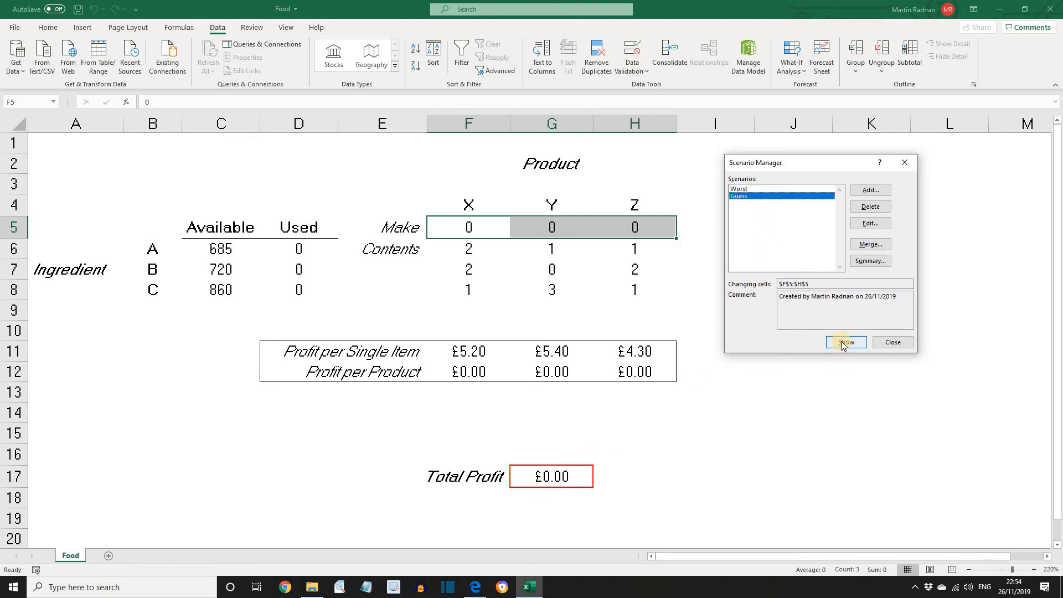
left_click(844, 342)
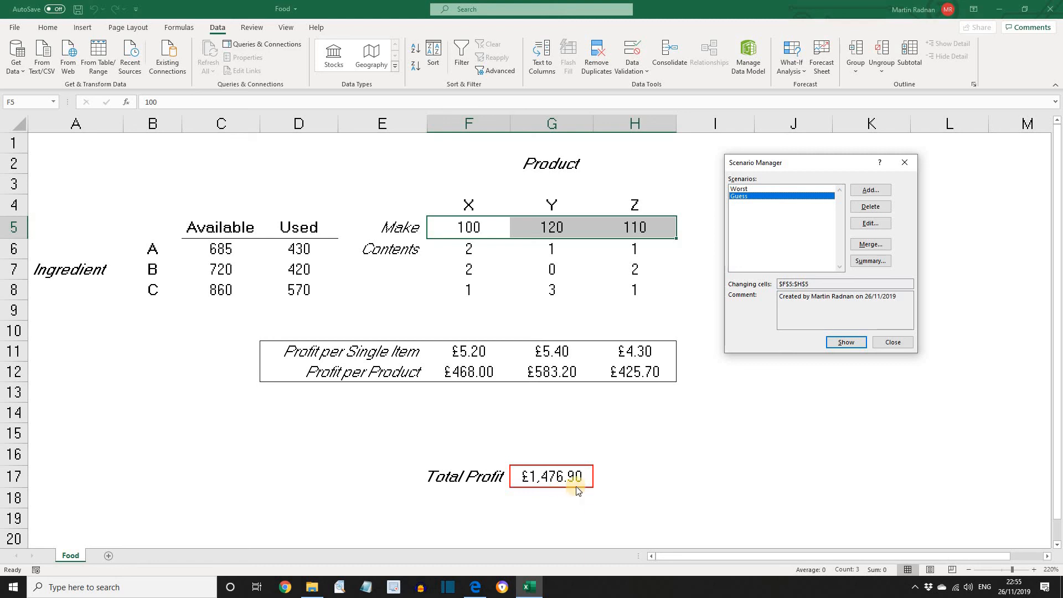
Step: Add a scenario named Guess2 with the values 150 for F5, 150 for G5 and 160 for H5
left_click(875, 191)
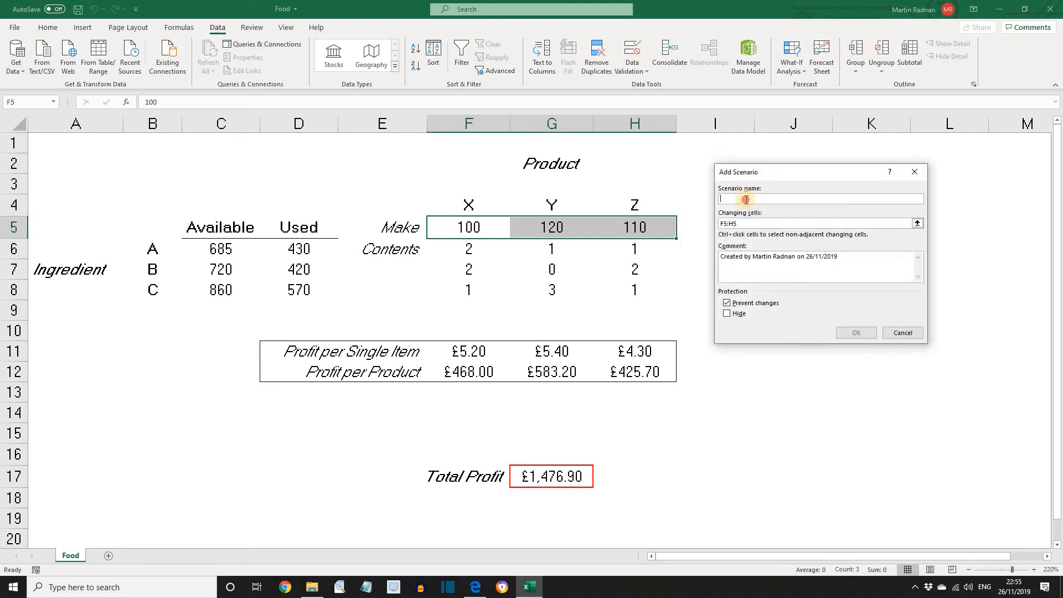
type("Guess2")
left_click(847, 334)
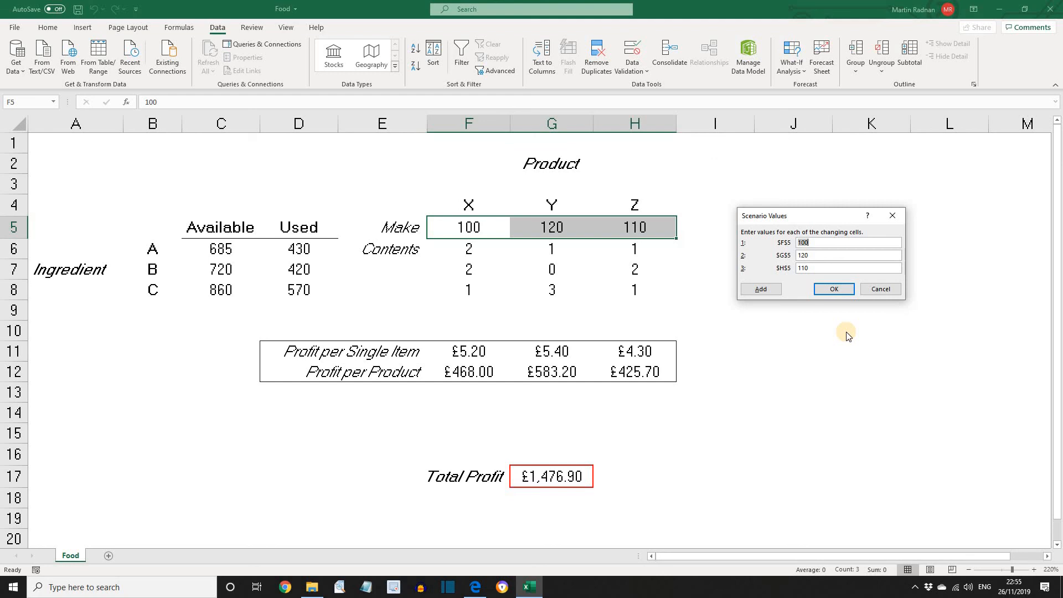
type("150")
key("Tab")
type("15")
key("Tab")
type("1")
left_click(834, 289)
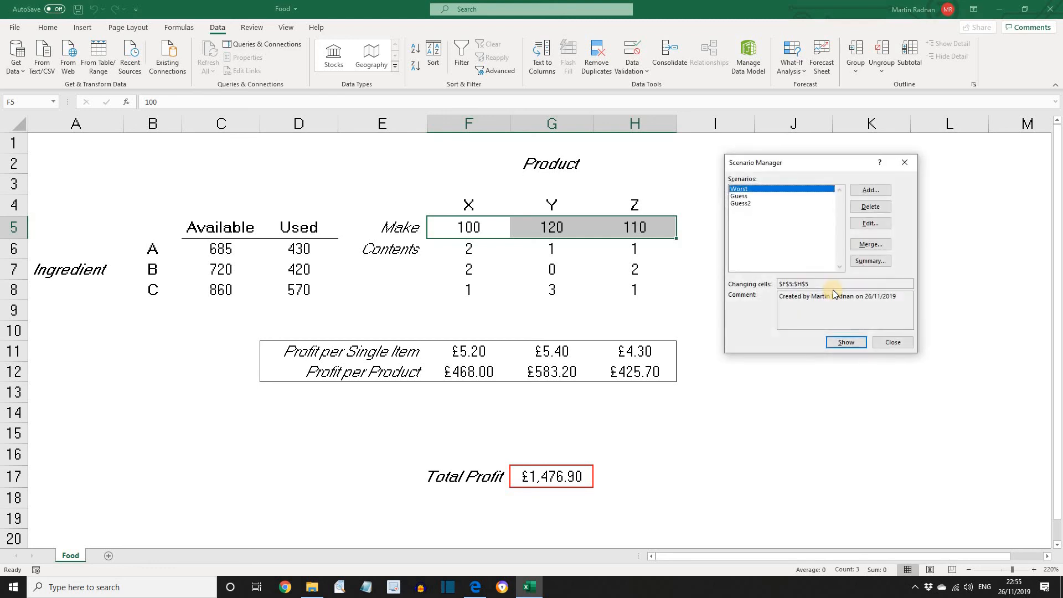
Step: Show the Guess2 scenario on the worksheet
left_click(742, 196)
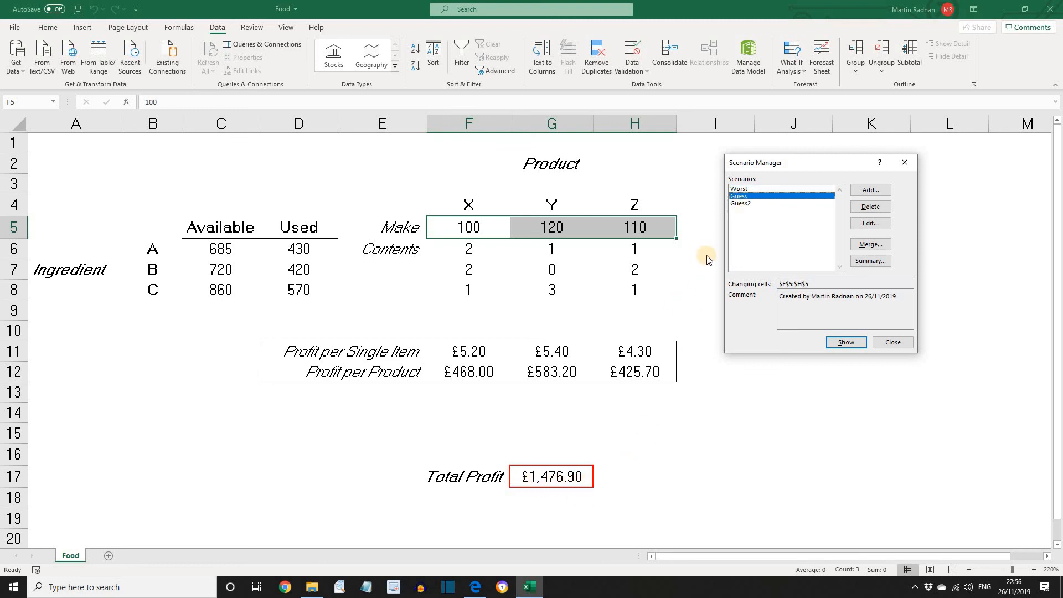
left_click(741, 203)
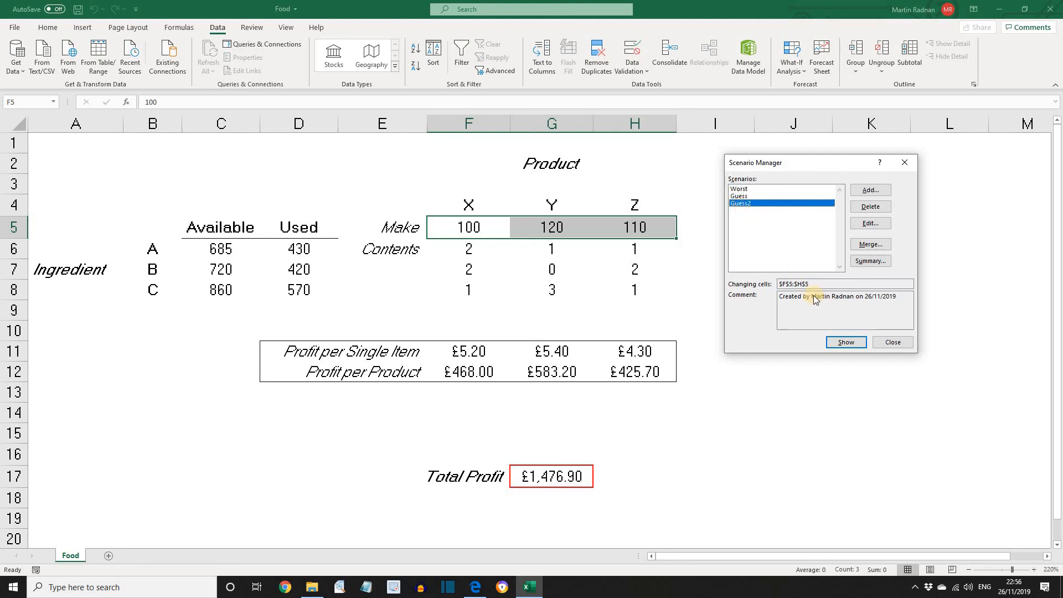
left_click(846, 342)
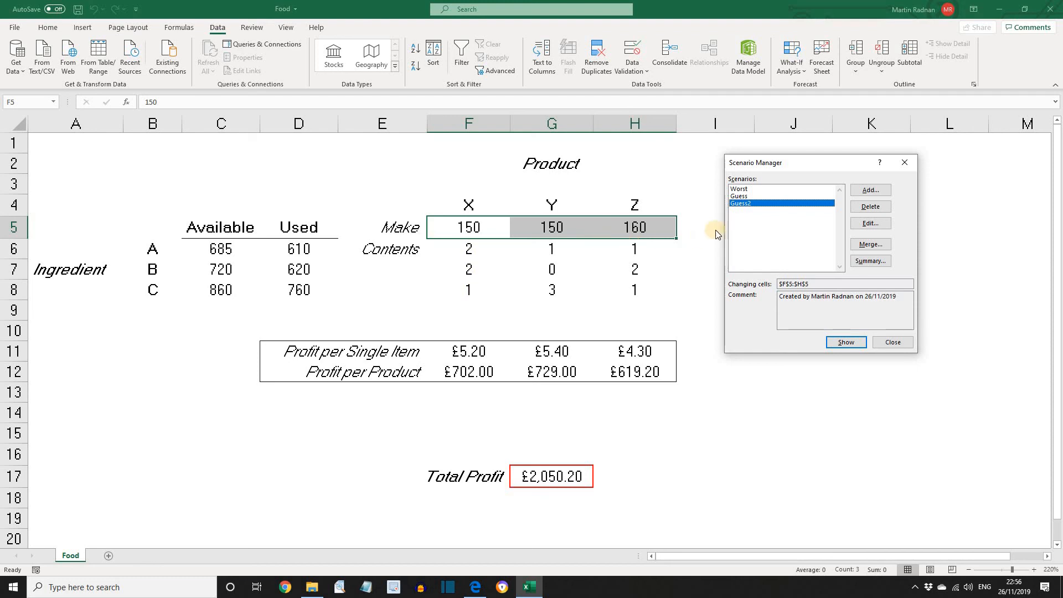
Step: Add a scenario named Best with the values 159 for F5, 167 for G5 and 200 for H5
left_click(880, 191)
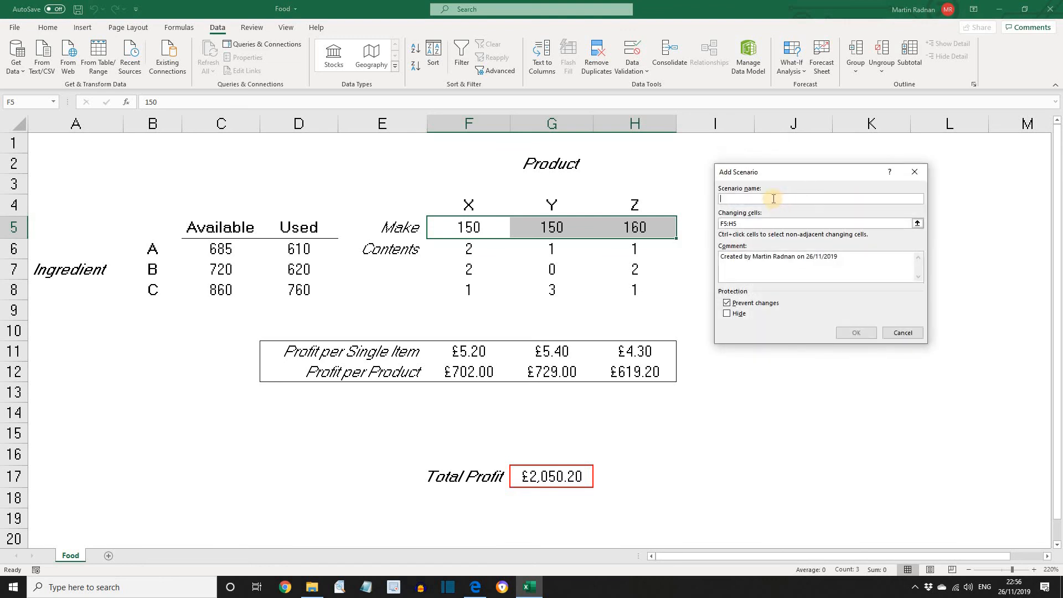
type("Best")
left_click(856, 333)
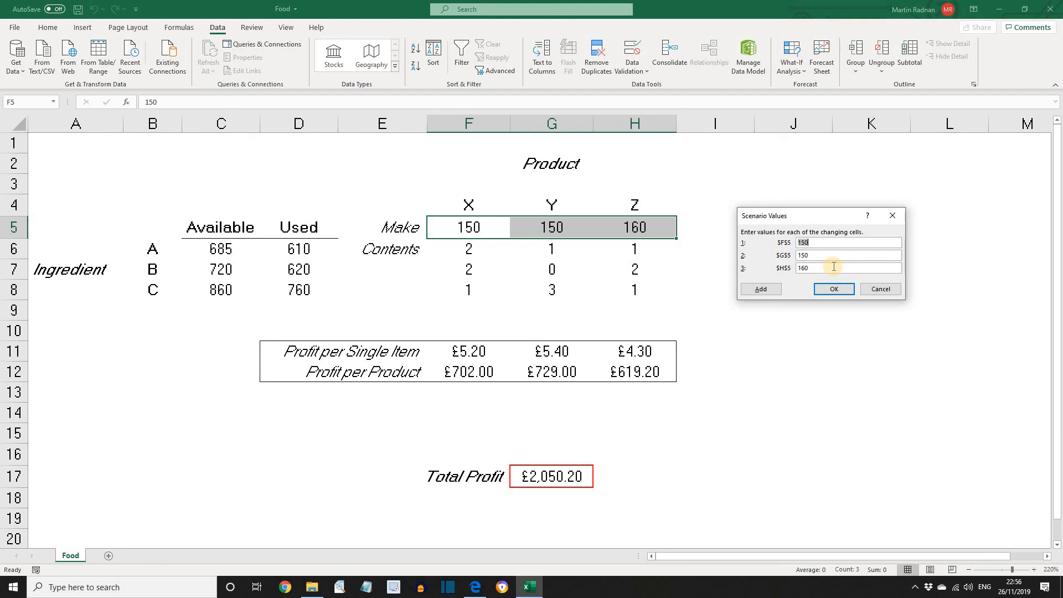
type("159")
key("Tab")
type("167")
key("Tab")
type("200")
left_click(832, 290)
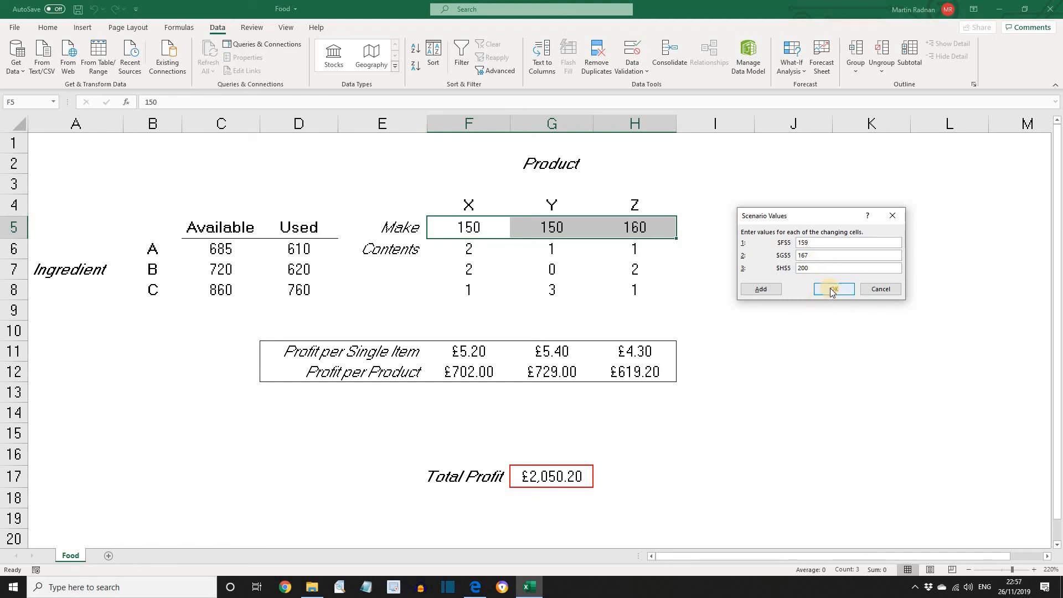
left_click(832, 291)
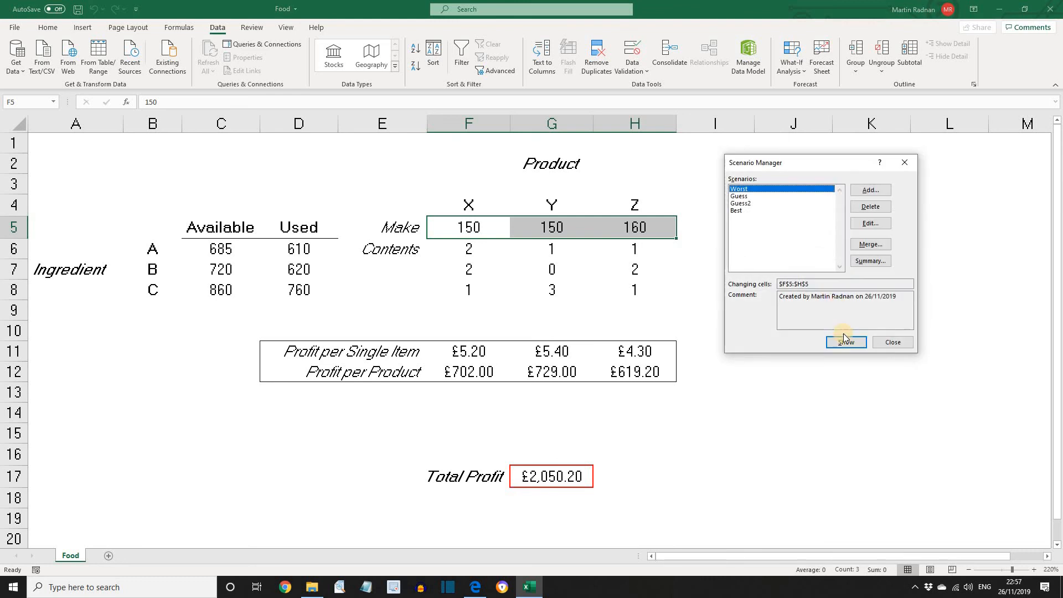
Step: Show the Best scenario on the worksheet and close the Scenario Manager
left_click(847, 342)
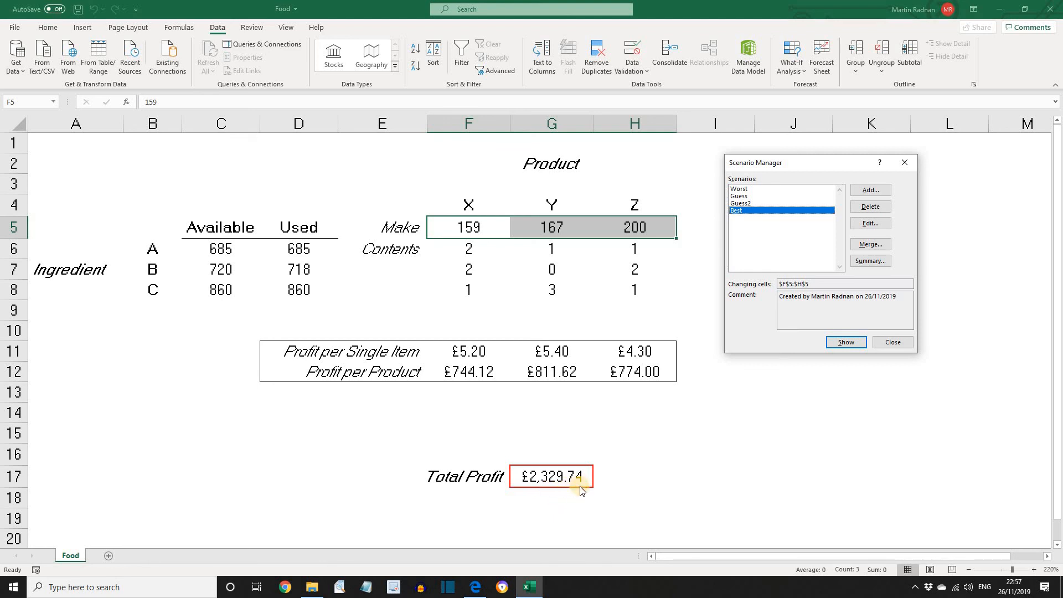
left_click(893, 342)
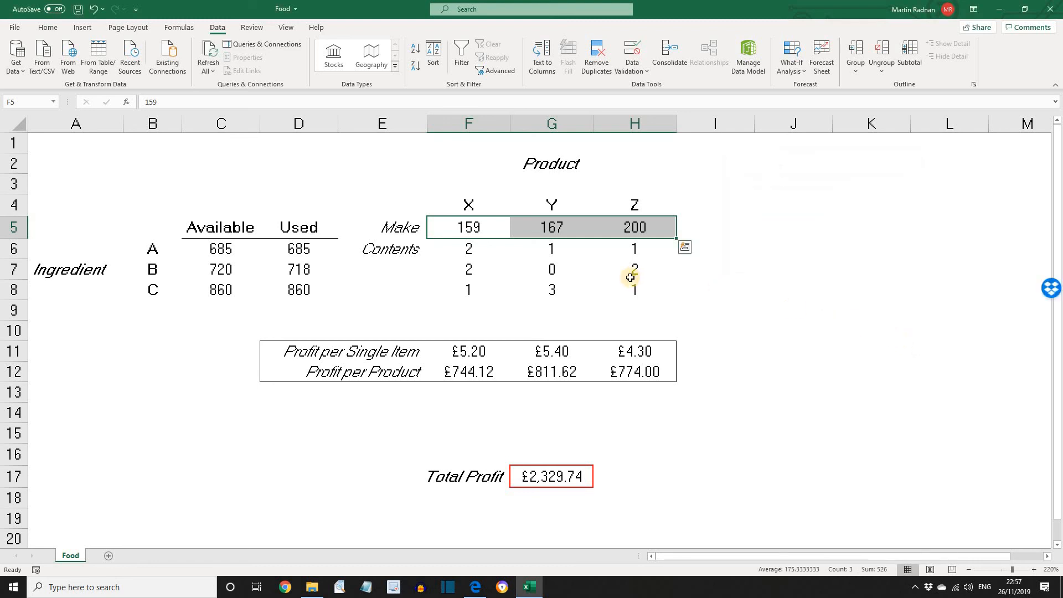
Step: Save the workbook under the new name Scenario in the Data Files folder
left_click(10, 29)
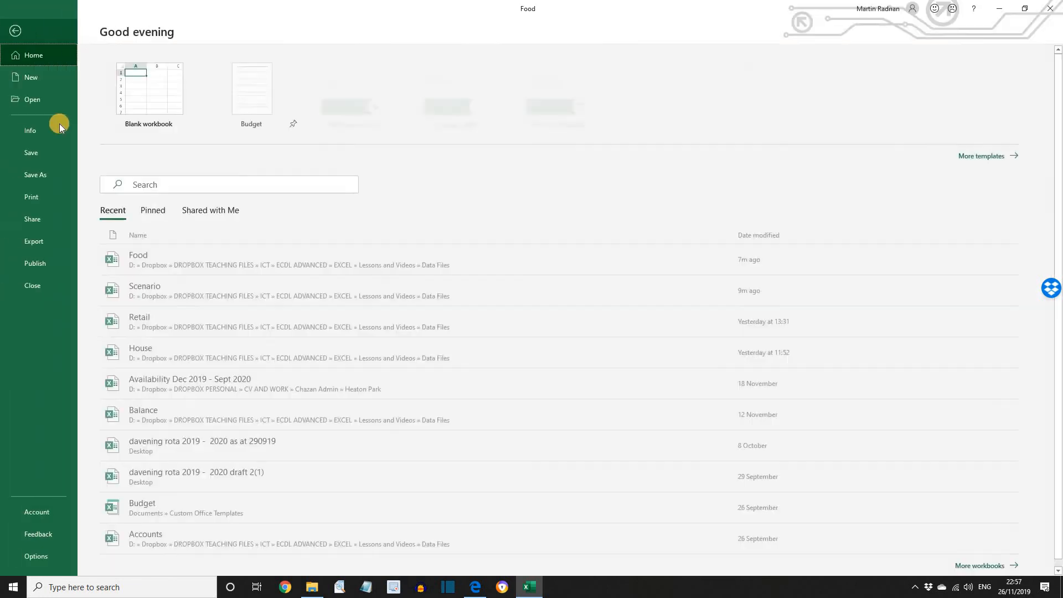
left_click(59, 173)
left_click(222, 161)
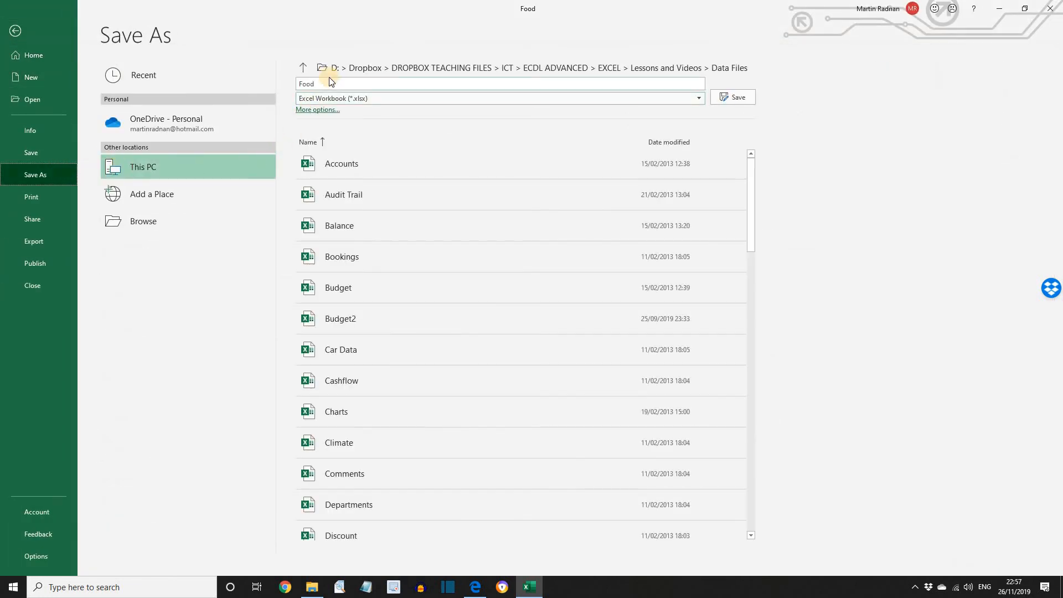
type("Scenario")
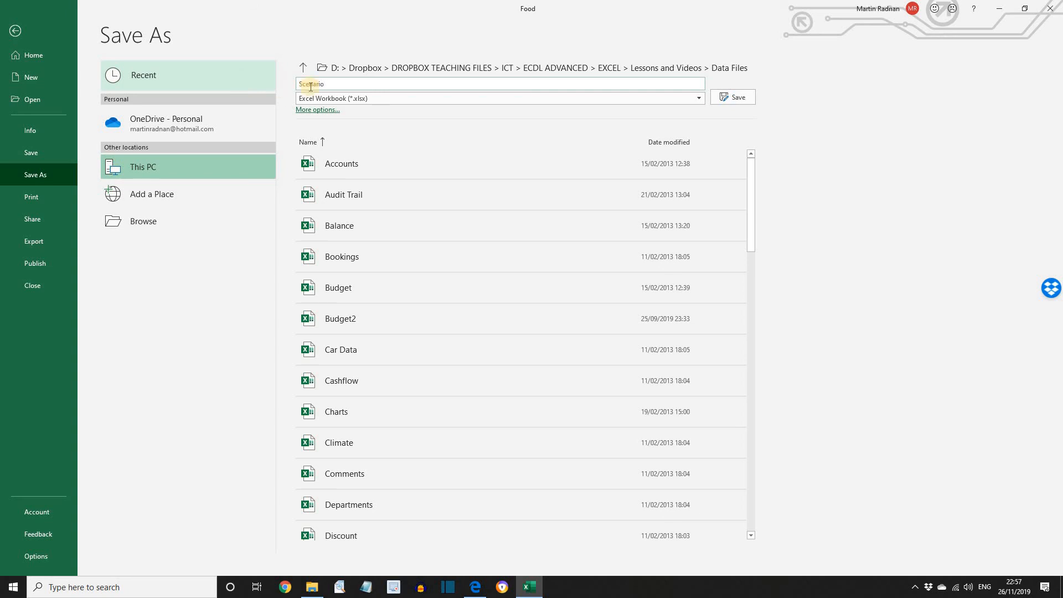
left_click(726, 98)
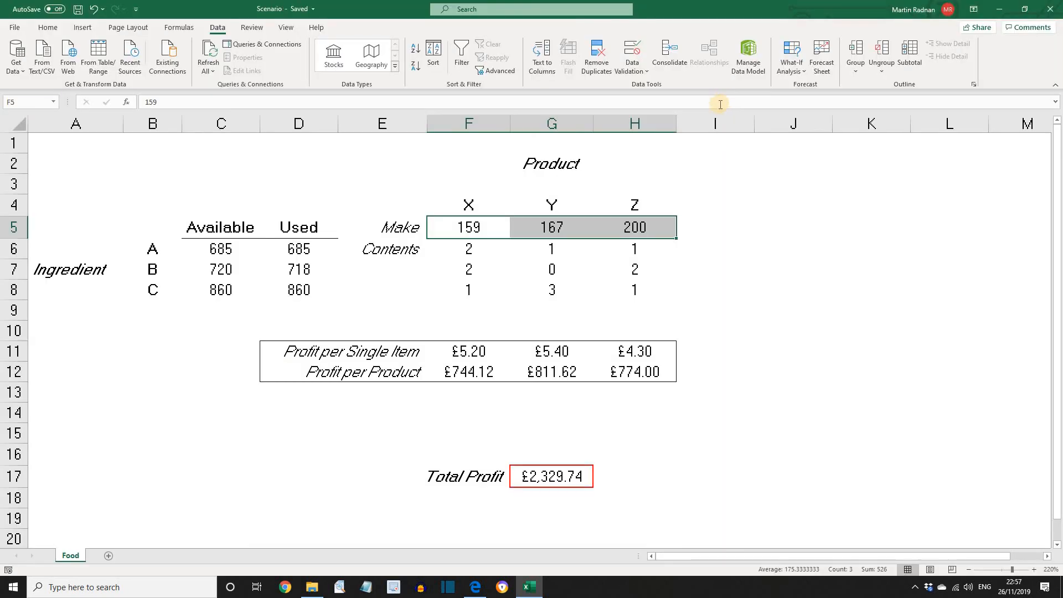